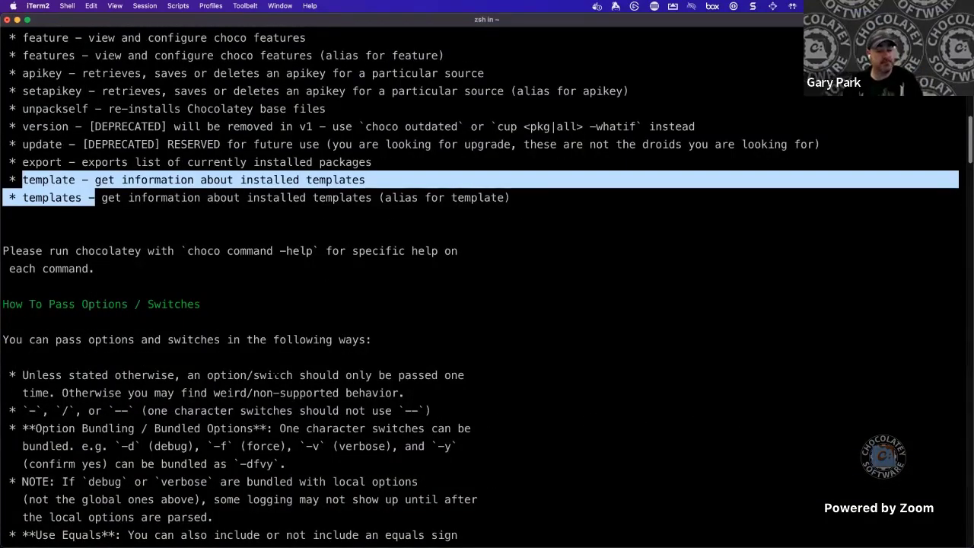
Step: Scroll to the end of the Chocolatey help output and clear the terminal with clear
{"action": "scroll", "coordinate": [275, 375], "scroll_direction": "down", "scroll_amount": 15}
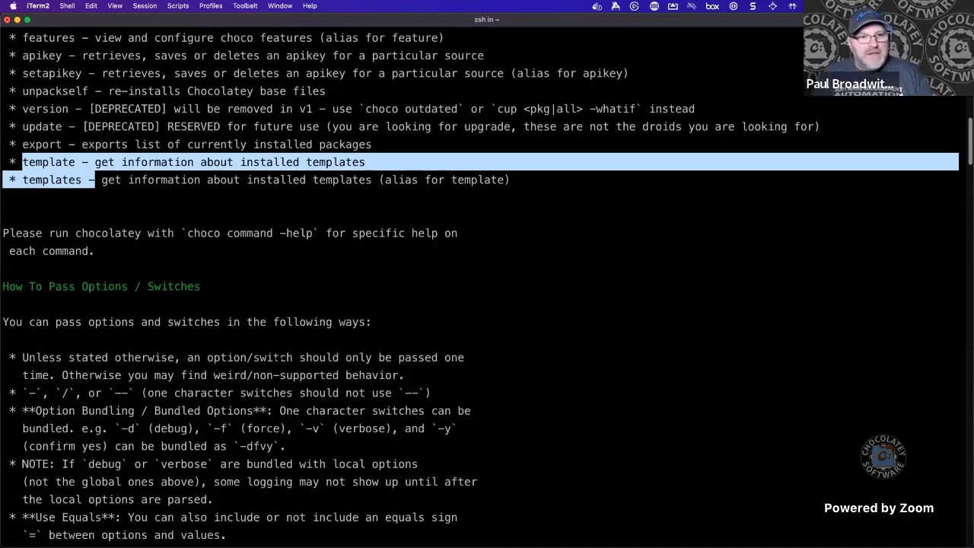
{"action": "scroll", "coordinate": [280, 357], "scroll_direction": "down", "scroll_amount": 20}
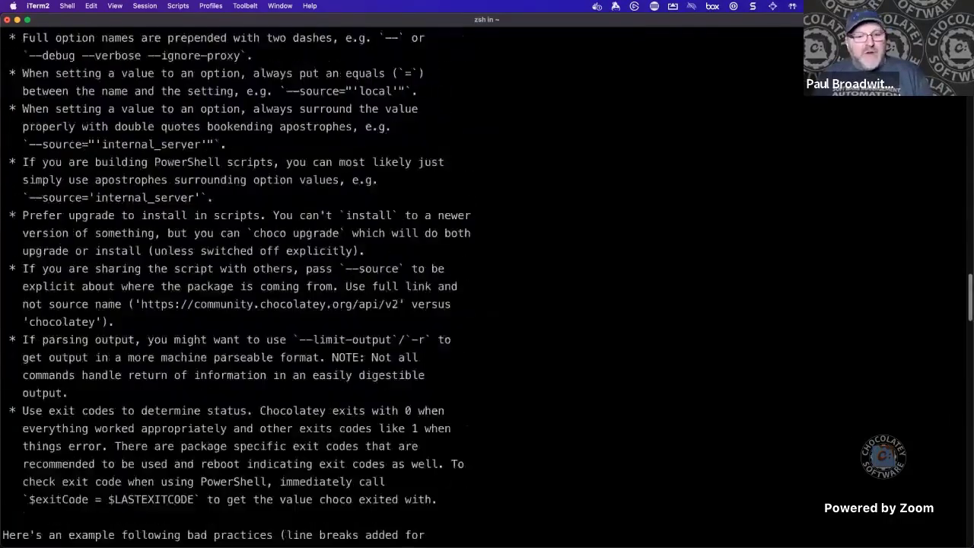
{"action": "scroll", "coordinate": [281, 357], "scroll_direction": "down", "scroll_amount": 10}
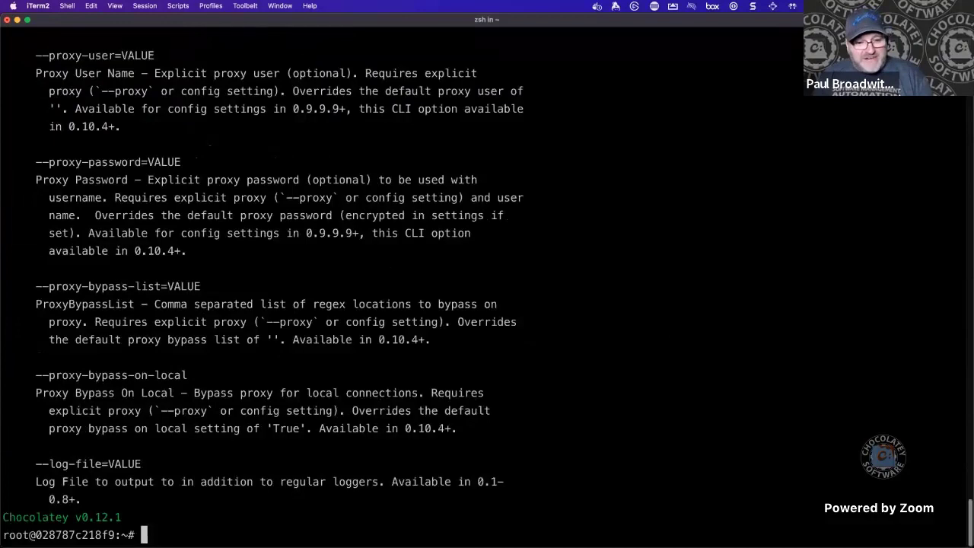
{"action": "type", "text": "clear"}
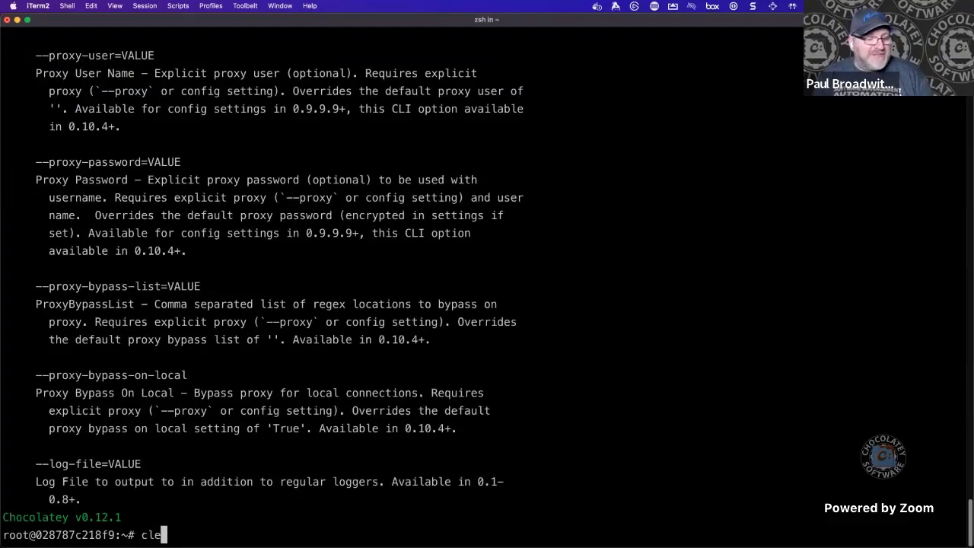
{"action": "key", "text": "Return"}
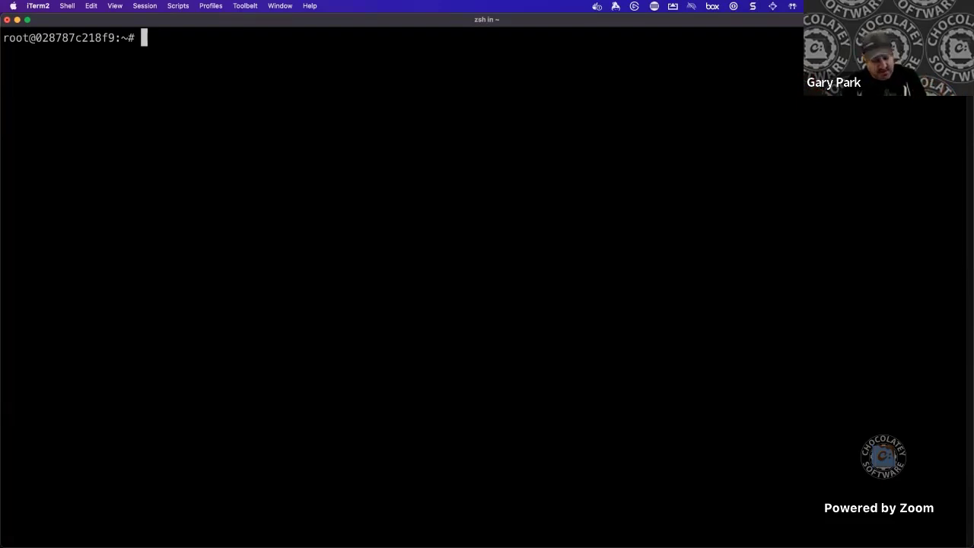
Step: List the old container's local packages with choco list -lo, then exit the container shell
{"action": "type", "text": "choco list -lo"}
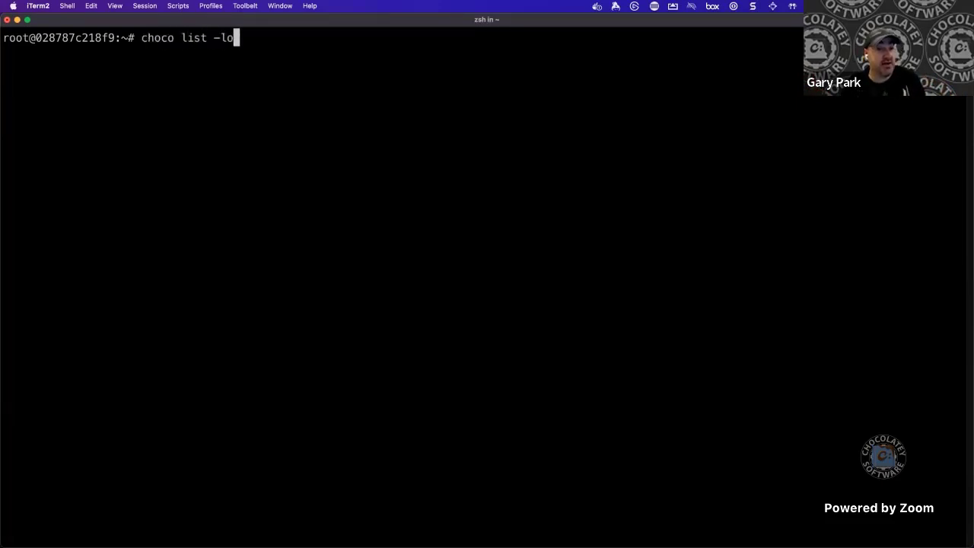
{"action": "key", "text": "Return"}
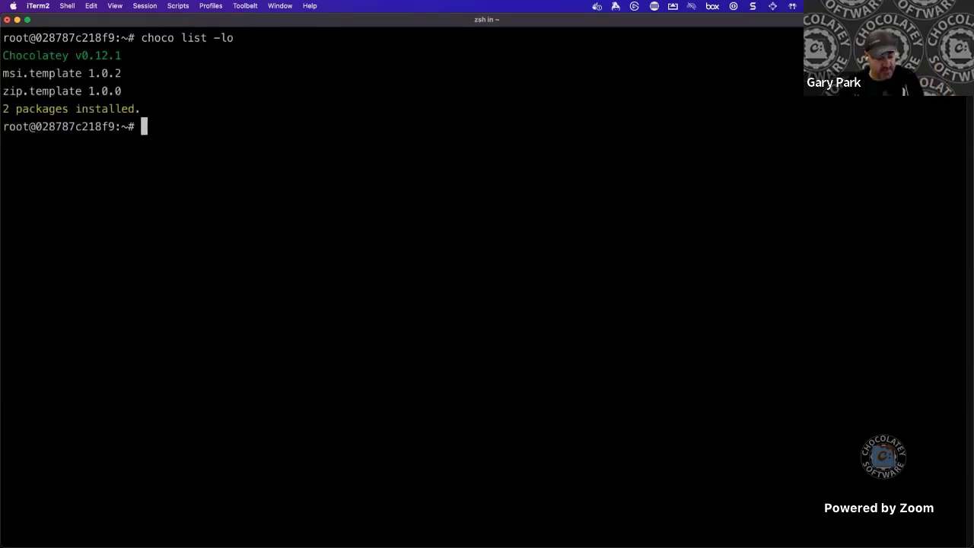
{"action": "type", "text": "exit"}
{"action": "key", "text": "Return"}
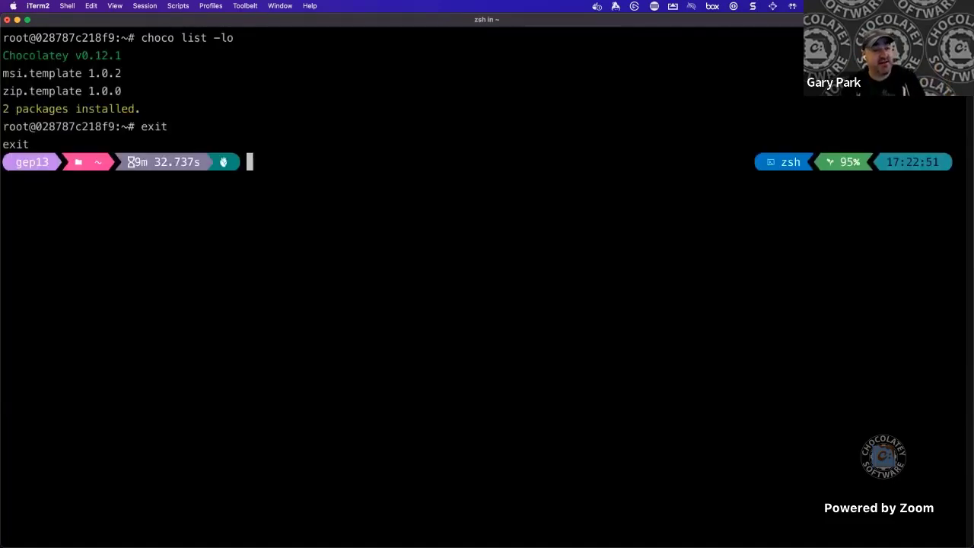
Step: Rerun the docker run command for a fresh container and confirm choco list -lo shows 0 packages
{"action": "key", "text": "Up"}
{"action": "key", "text": "Up"}
{"action": "key", "text": "Down"}
{"action": "key", "text": "Return"}
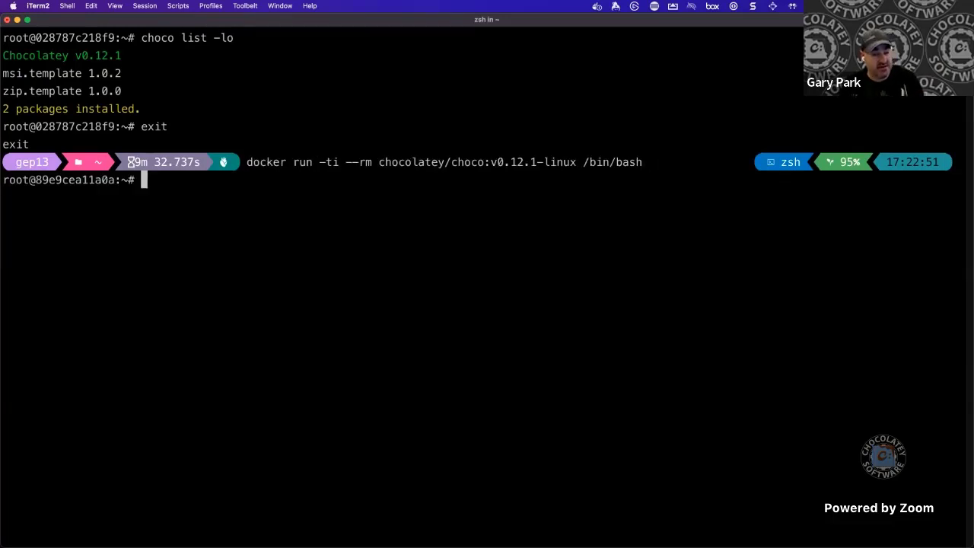
{"action": "type", "text": "choco list -lo"}
{"action": "key", "text": "Return"}
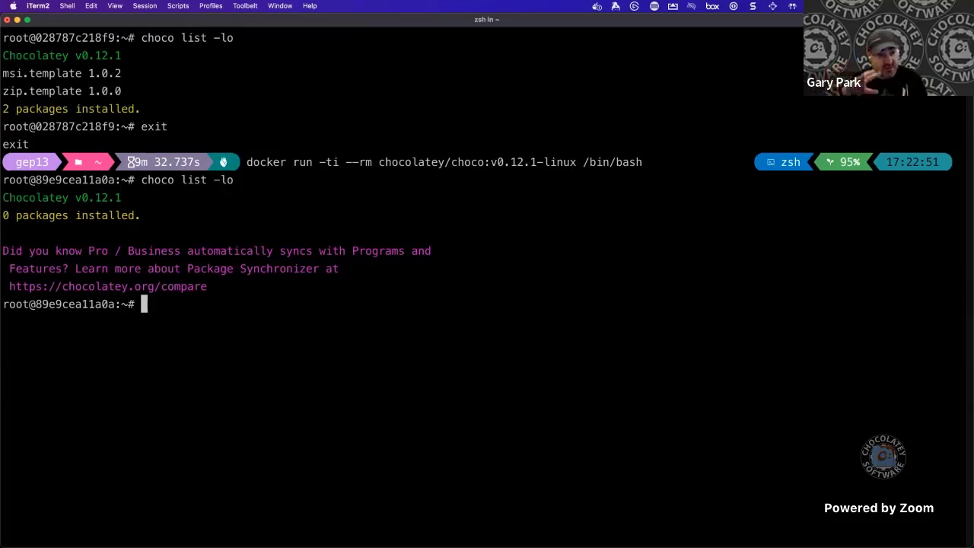
Step: Run choco install windirstat and highlight the non-Windows, template-only and PowerShell/shimgen skip warnings
{"action": "type", "text": "c"}
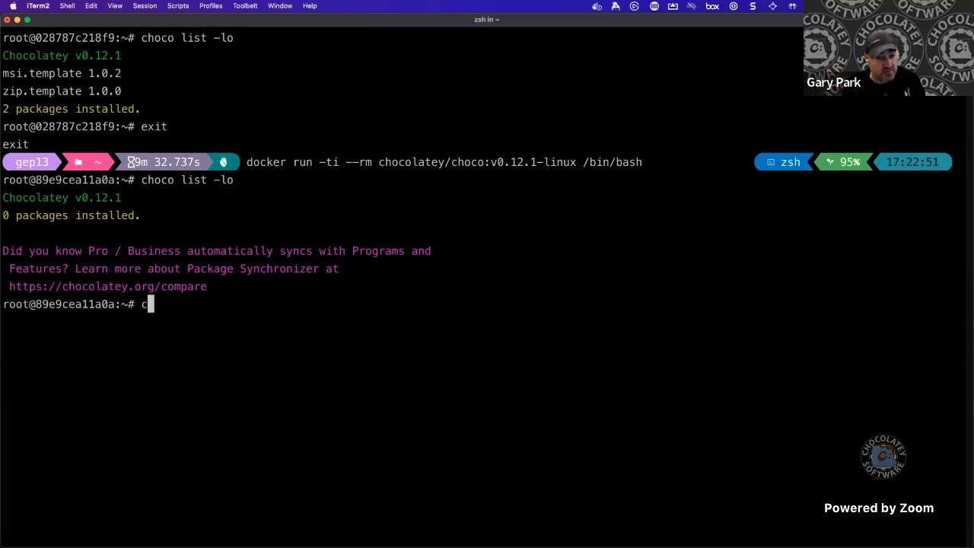
{"action": "type", "text": "hoco install "}
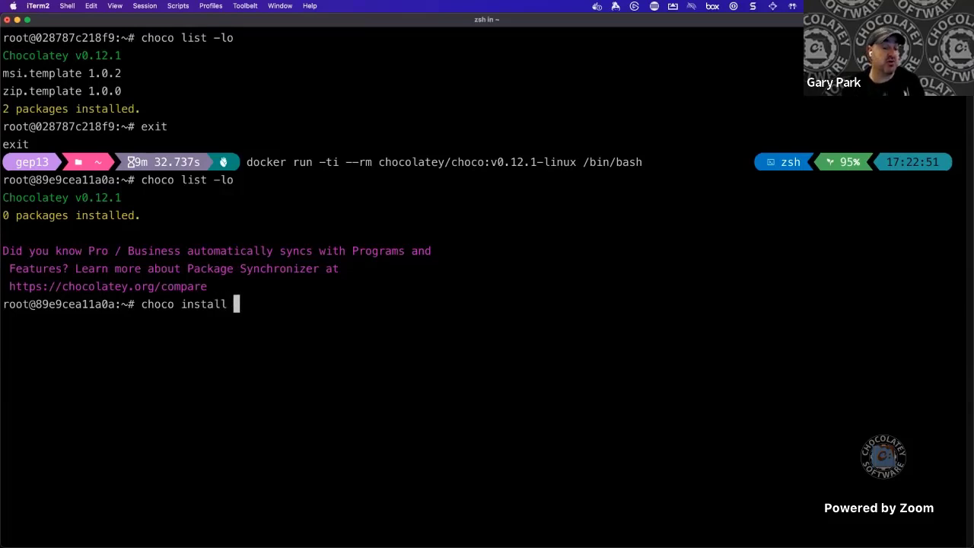
{"action": "type", "text": "windirstat"}
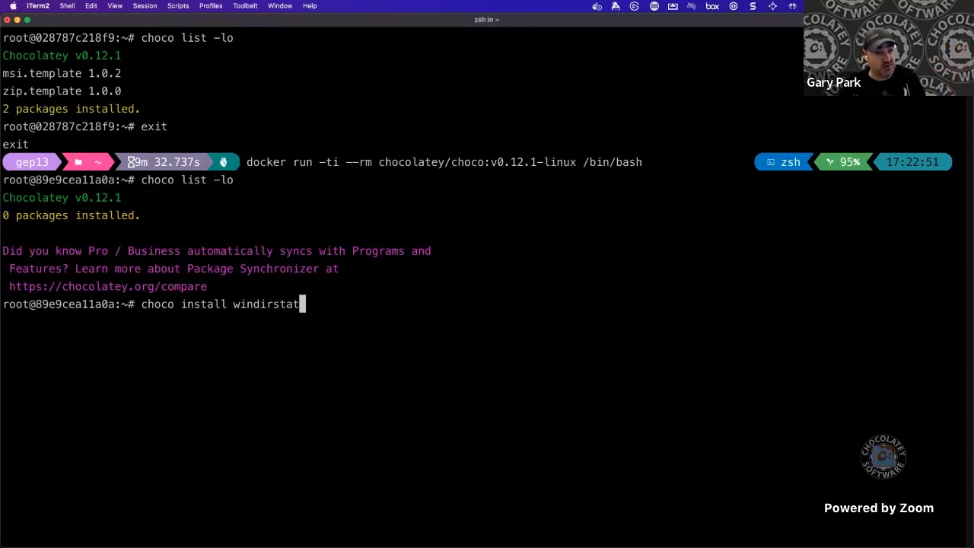
{"action": "key", "text": "Return"}
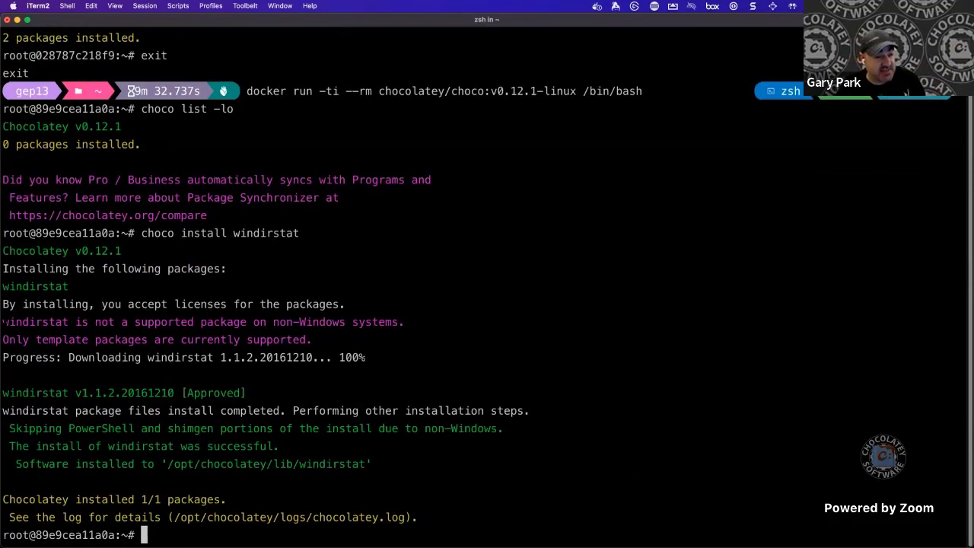
{"action": "left_click_drag", "start_coordinate": [2, 322], "coordinate": [404, 322]}
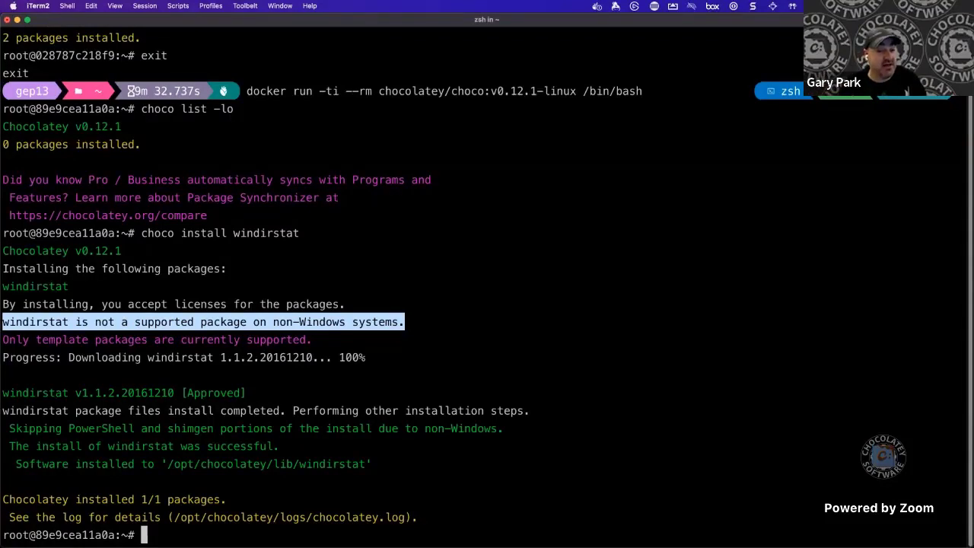
{"action": "left_click", "coordinate": [401, 322]}
{"action": "left_click_drag", "start_coordinate": [401, 323], "coordinate": [343, 341]}
{"action": "left_click_drag", "start_coordinate": [316, 340], "coordinate": [306, 341]}
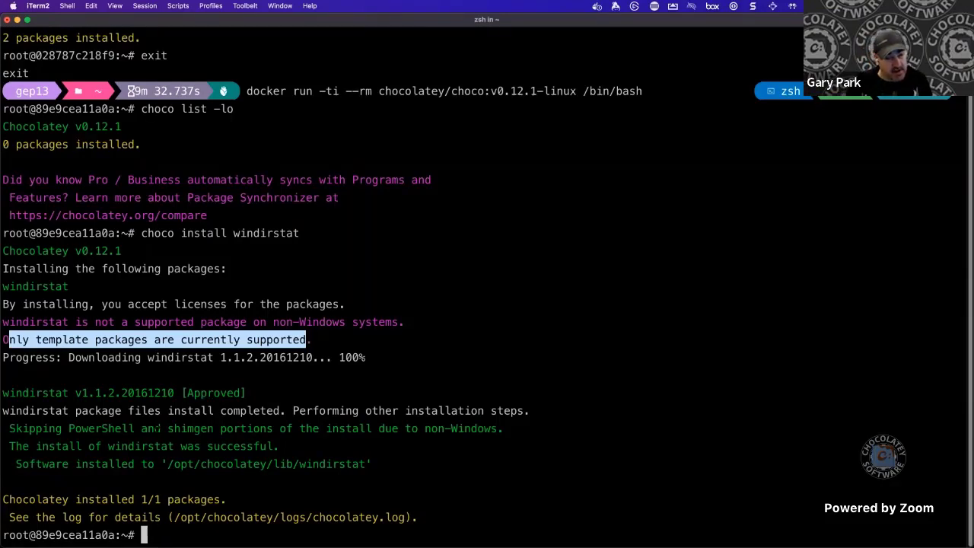
{"action": "left_click", "coordinate": [12, 429]}
{"action": "left_click_drag", "start_coordinate": [12, 429], "coordinate": [512, 429]}
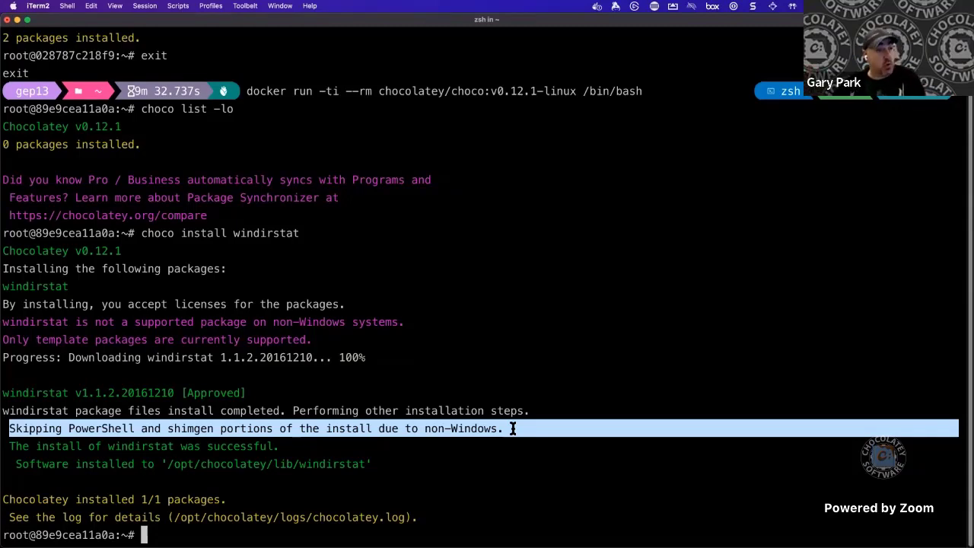
Step: Confirm windirstat is listed, then install ruby.portable and highlight its /opt/chocolatey/lib/ruby.portable path
{"action": "type", "text": "choco list -lo"}
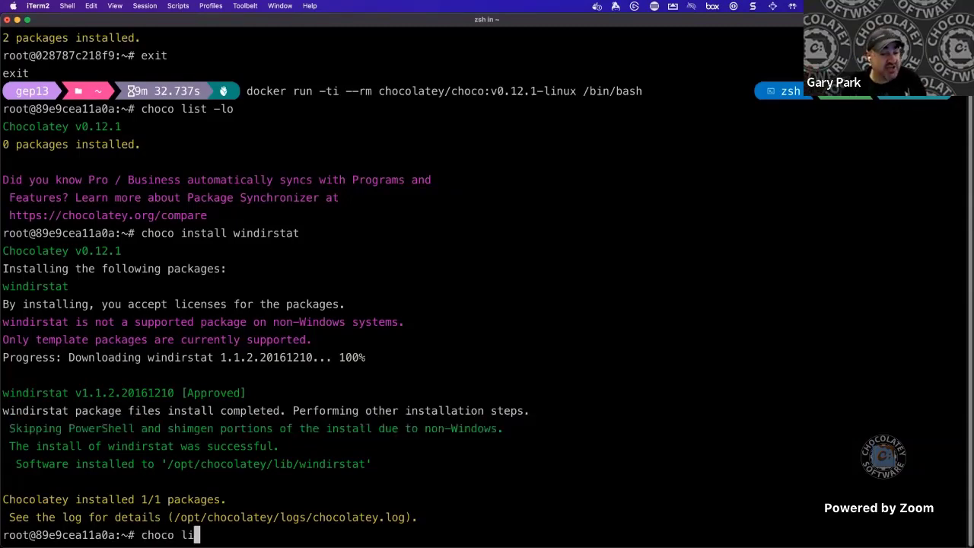
{"action": "key", "text": "Return"}
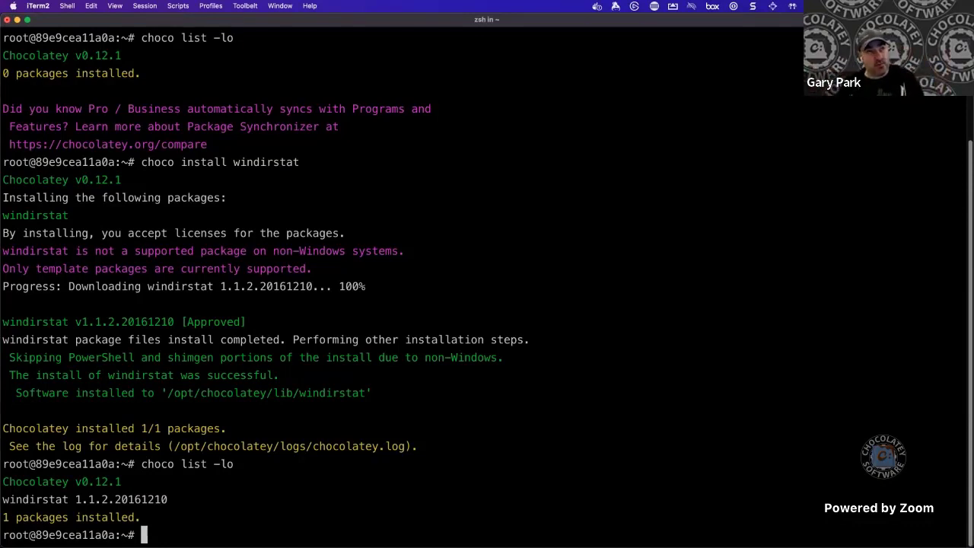
{"action": "type", "text": "choco install r"}
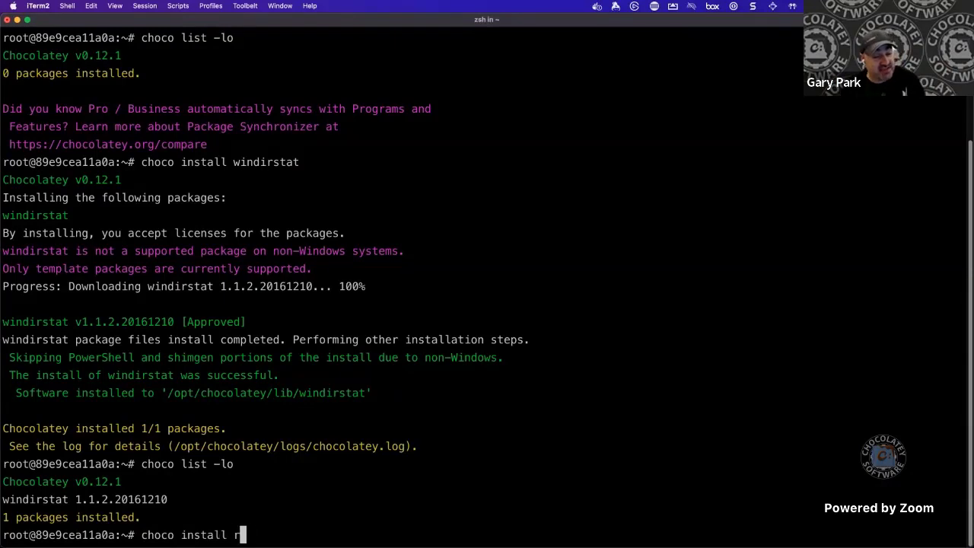
{"action": "type", "text": "uby.portable"}
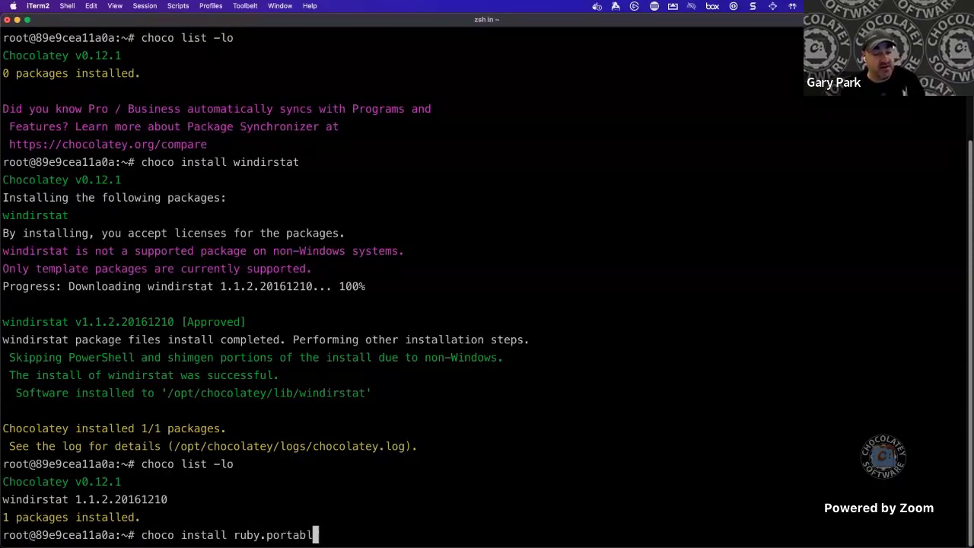
{"action": "key", "text": "Return"}
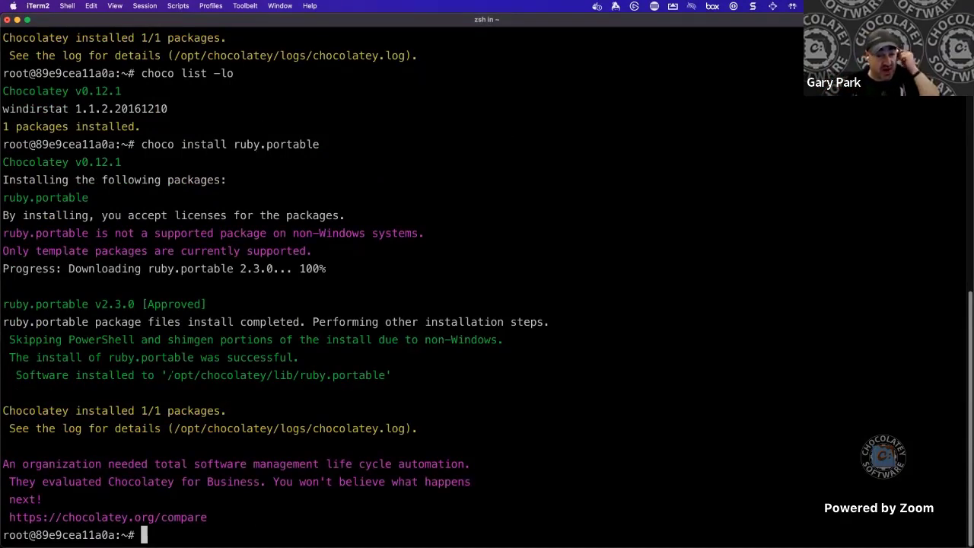
{"action": "left_click_drag", "start_coordinate": [19, 374], "coordinate": [391, 376]}
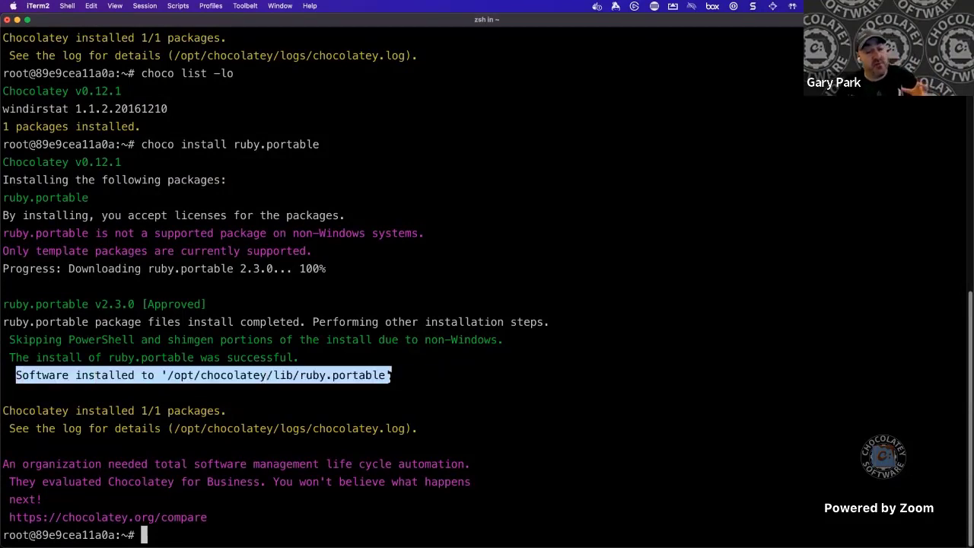